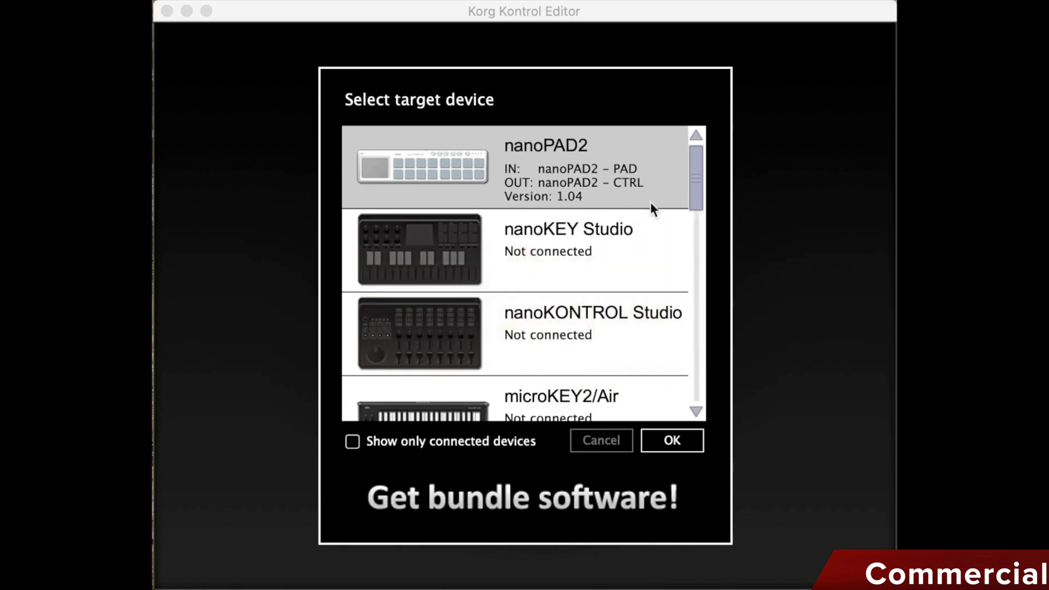
# Filter the device list to connected devices only and confirm nanoPAD2 as the target device.
pyautogui.scroll(-5, 650, 202)
pyautogui.scroll(-5, 650, 203)
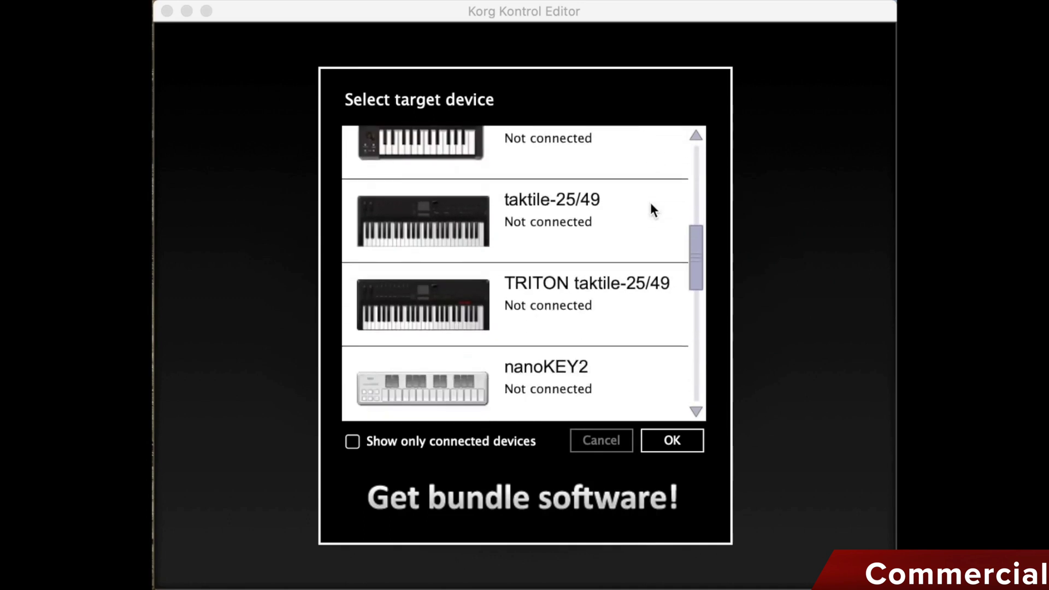
pyautogui.scroll(-5, 650, 211)
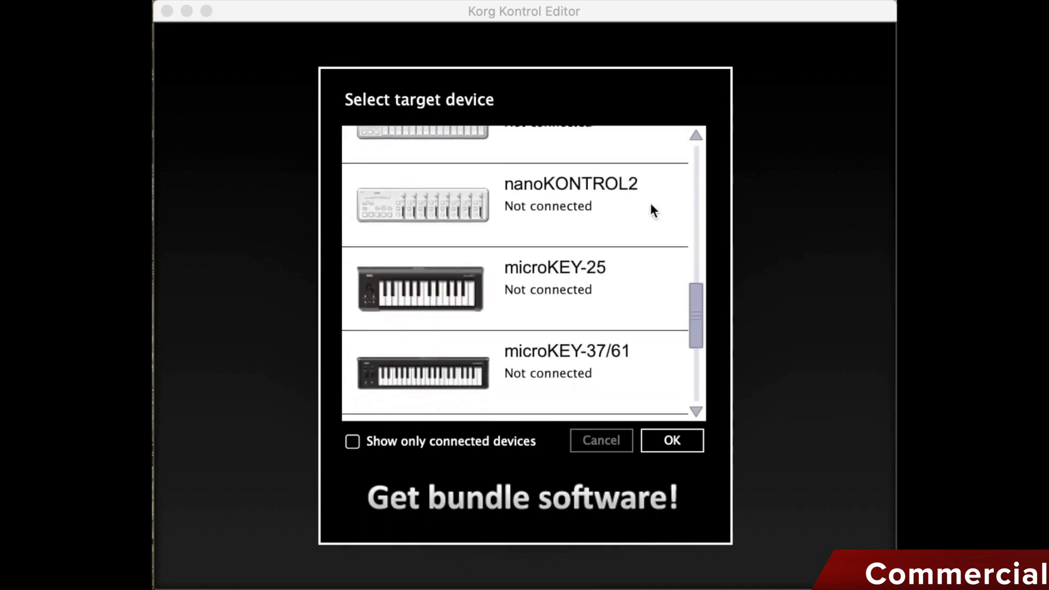
pyautogui.scroll(-3, 652, 205)
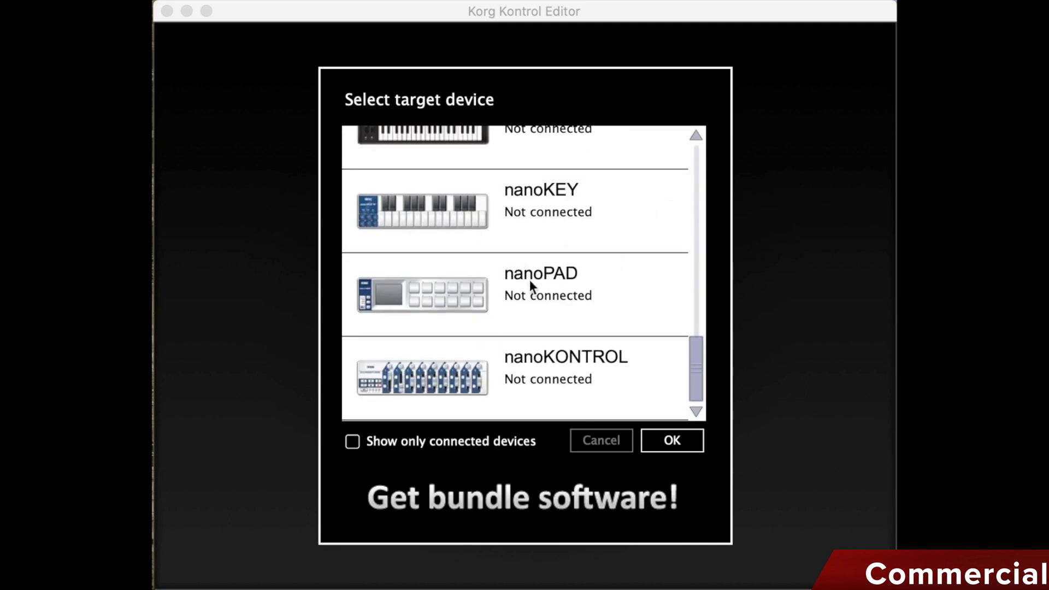
pyautogui.scroll(15, 556, 298)
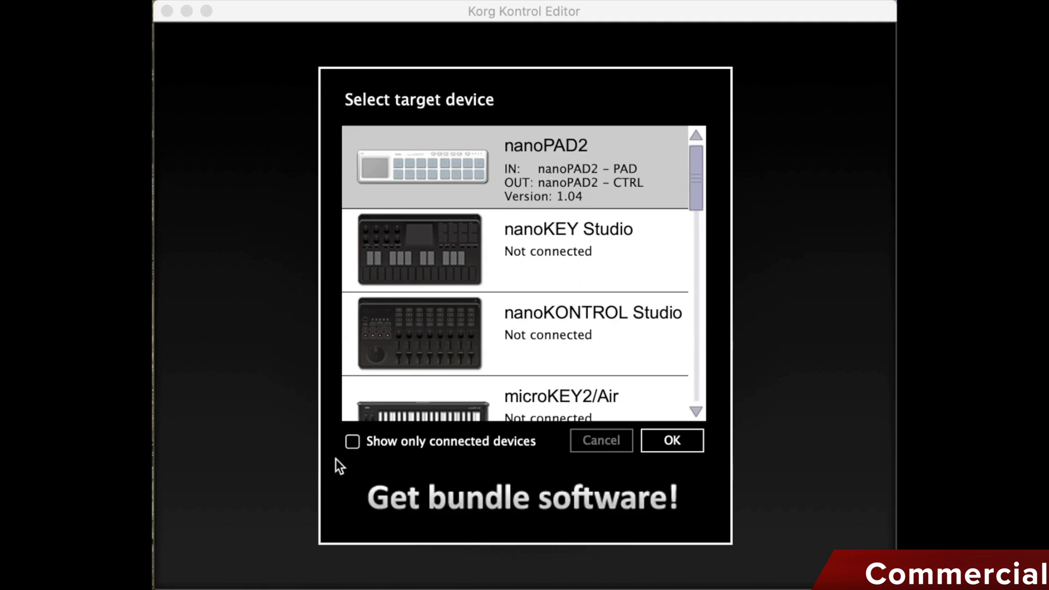
pyautogui.click(351, 443)
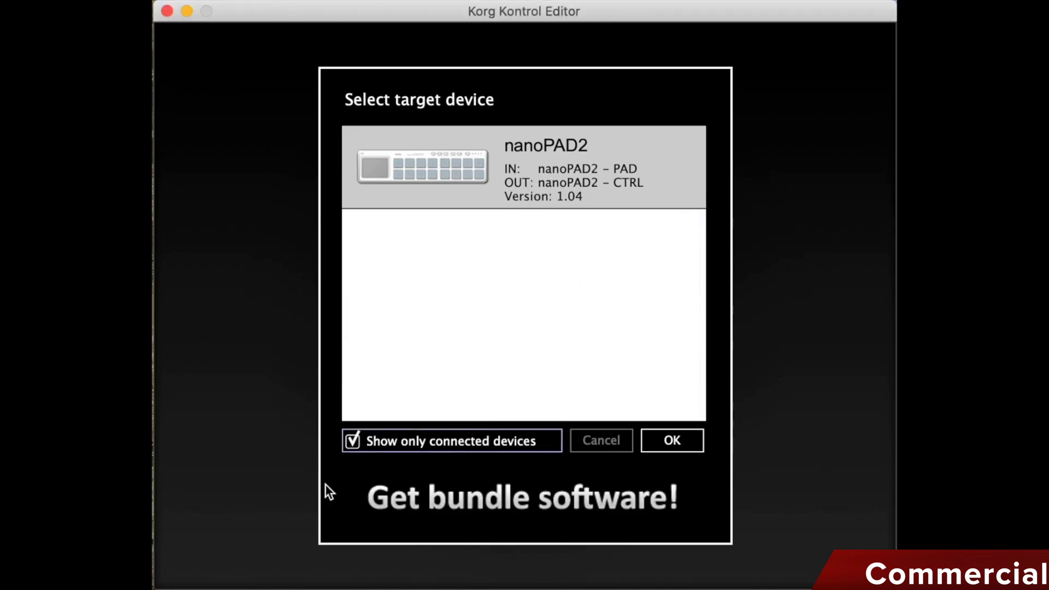
pyautogui.click(668, 440)
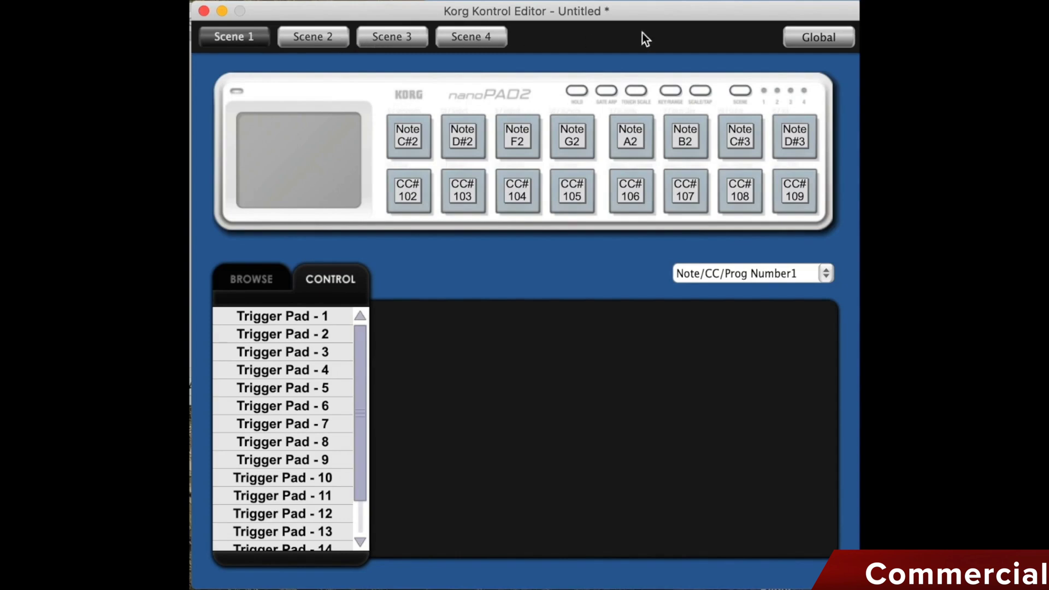
# In nanoPAD2 Global settings, try the Const velocity curve, revert to Normal, and keep Auto MIDI clock.
pyautogui.click(813, 48)
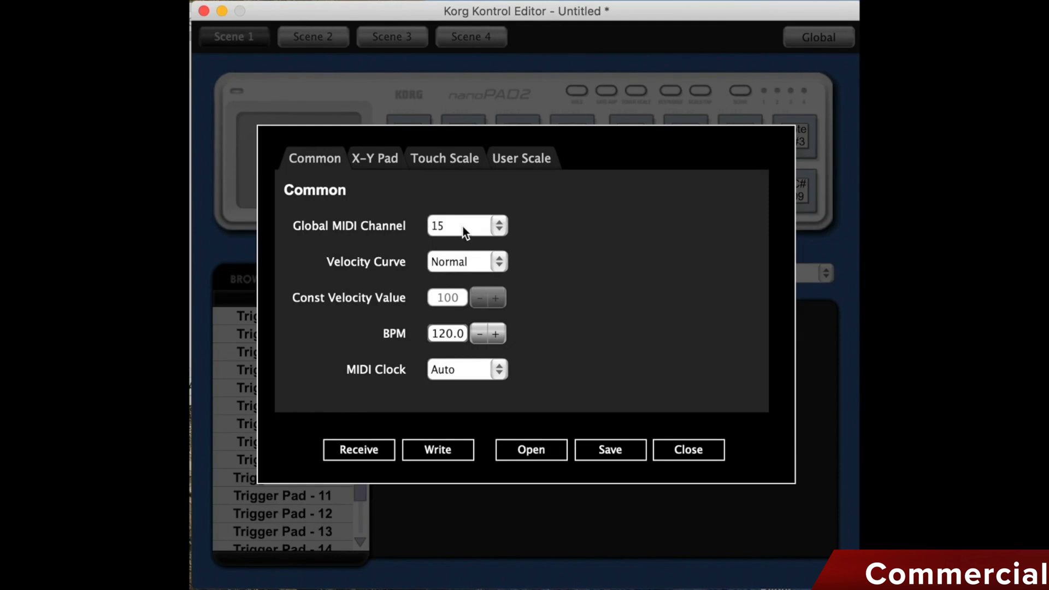
pyautogui.click(498, 263)
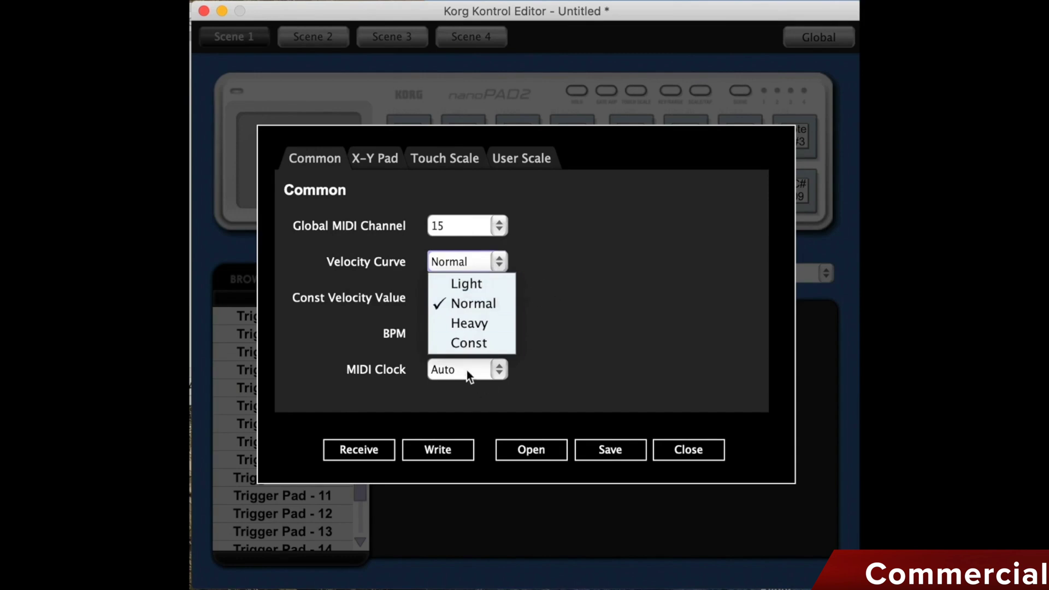
pyautogui.click(463, 344)
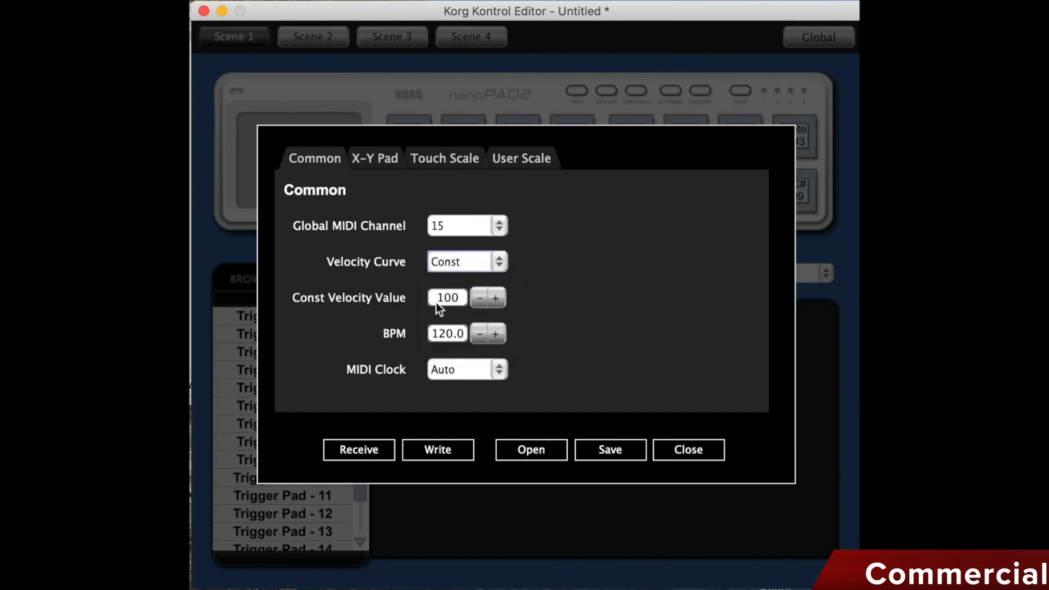
pyautogui.click(501, 263)
pyautogui.click(473, 305)
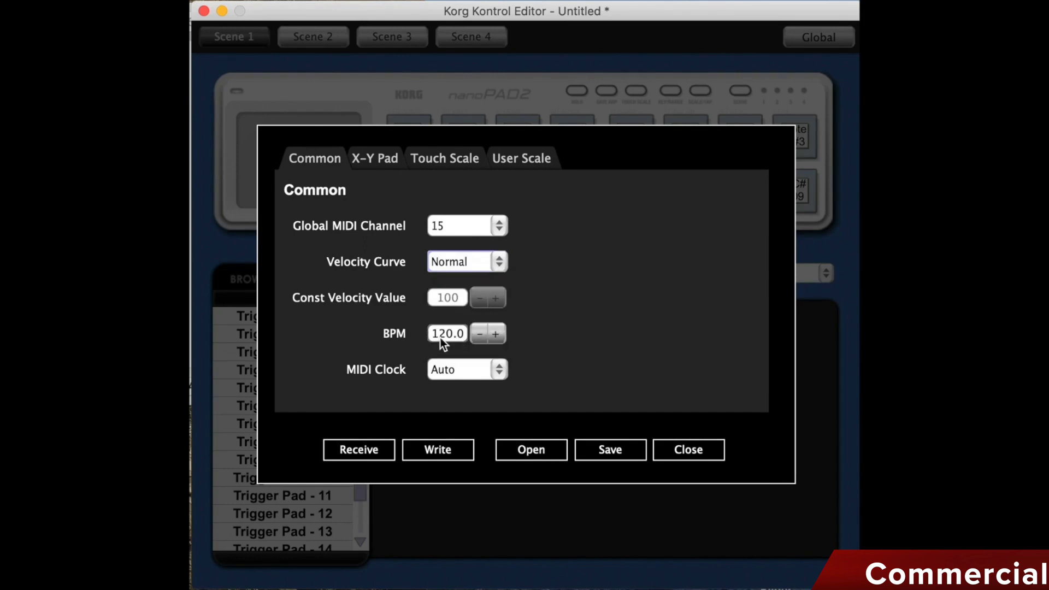
pyautogui.click(491, 365)
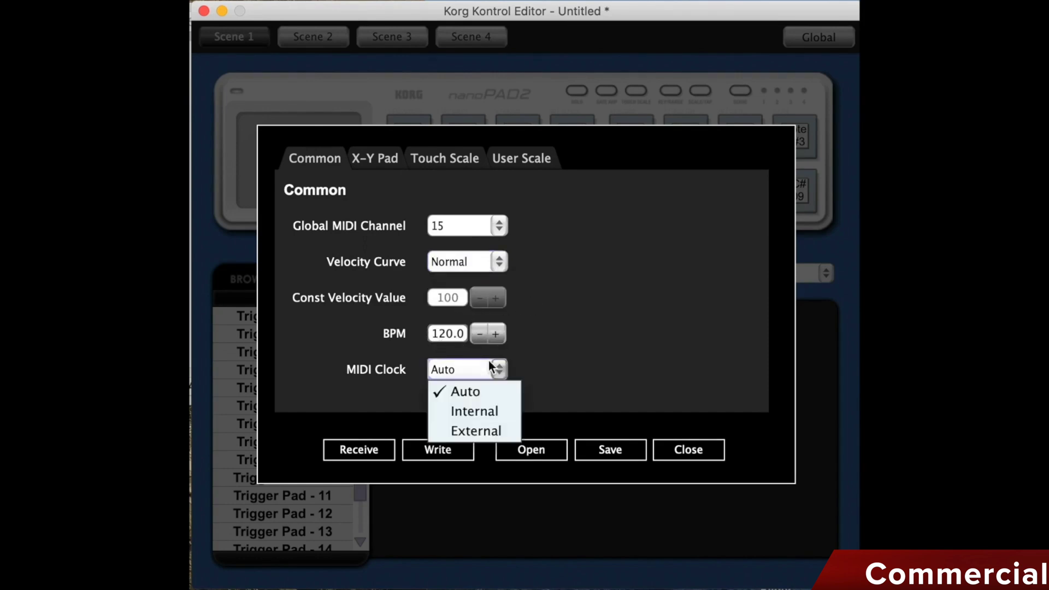
pyautogui.click(567, 350)
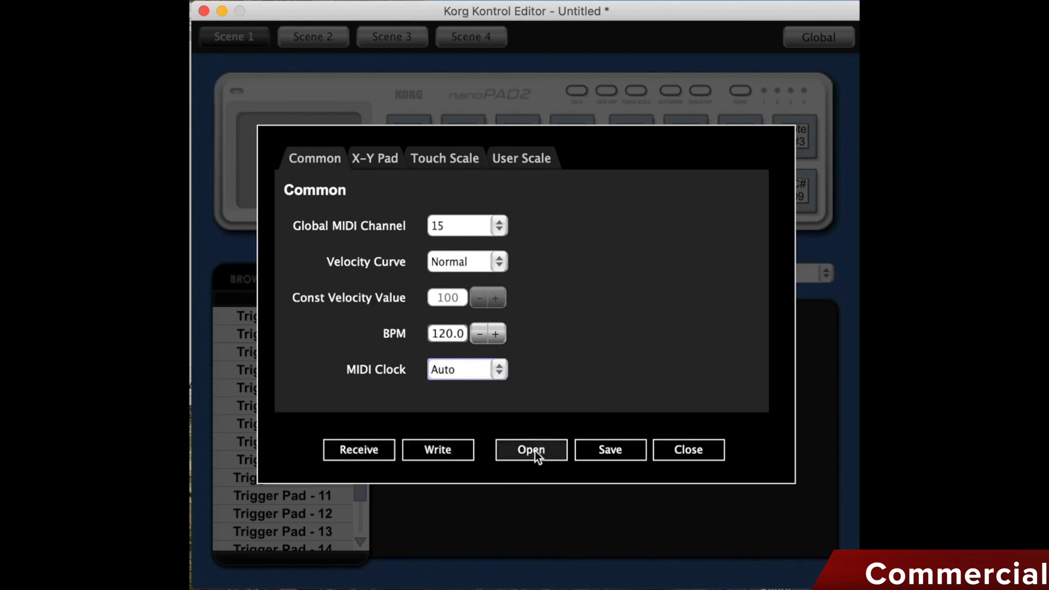
pyautogui.click(619, 454)
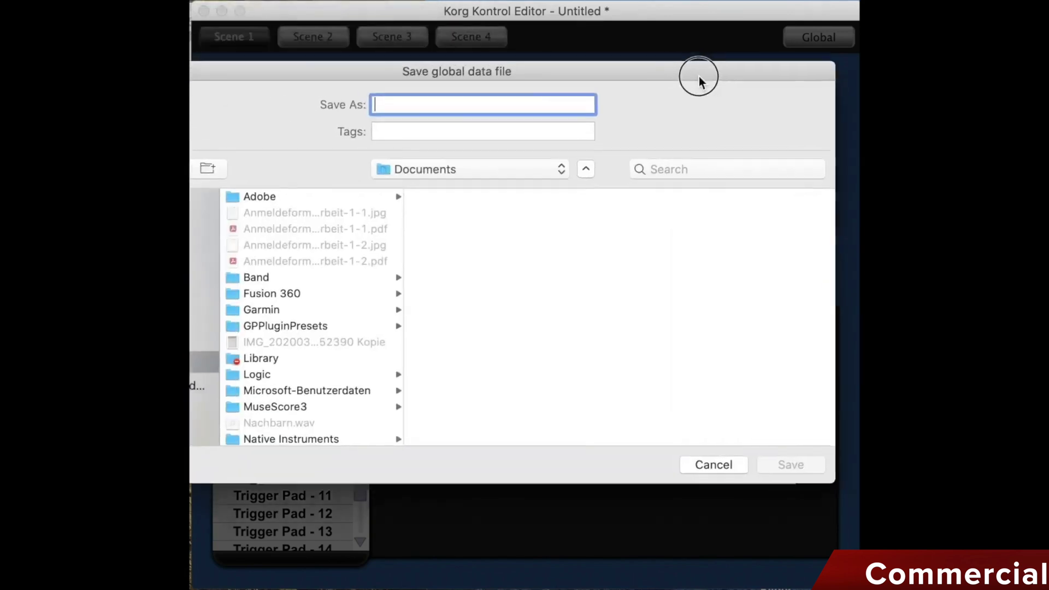
pyautogui.click(723, 466)
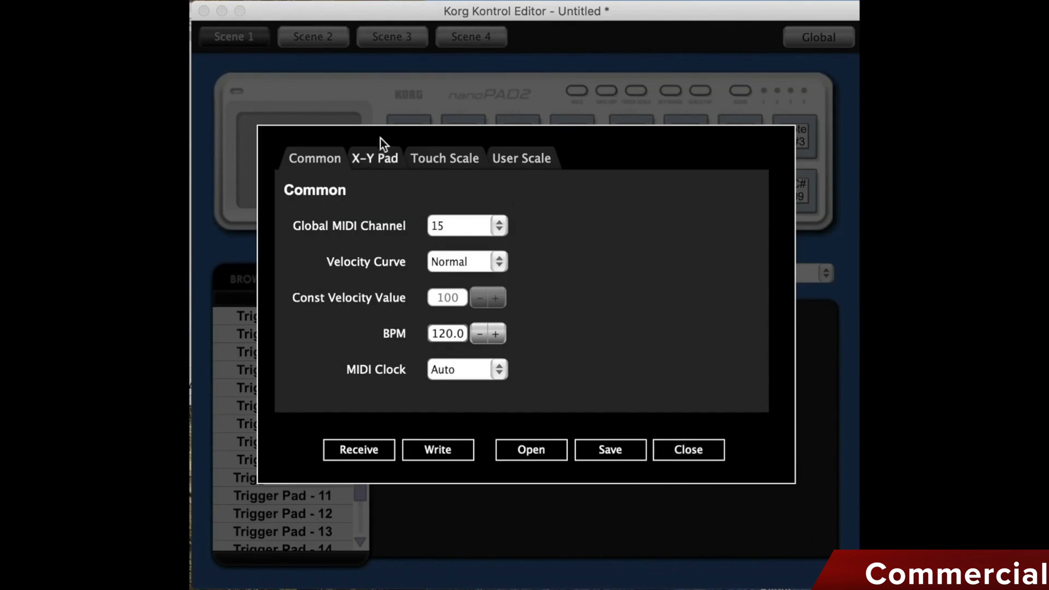
pyautogui.click(375, 160)
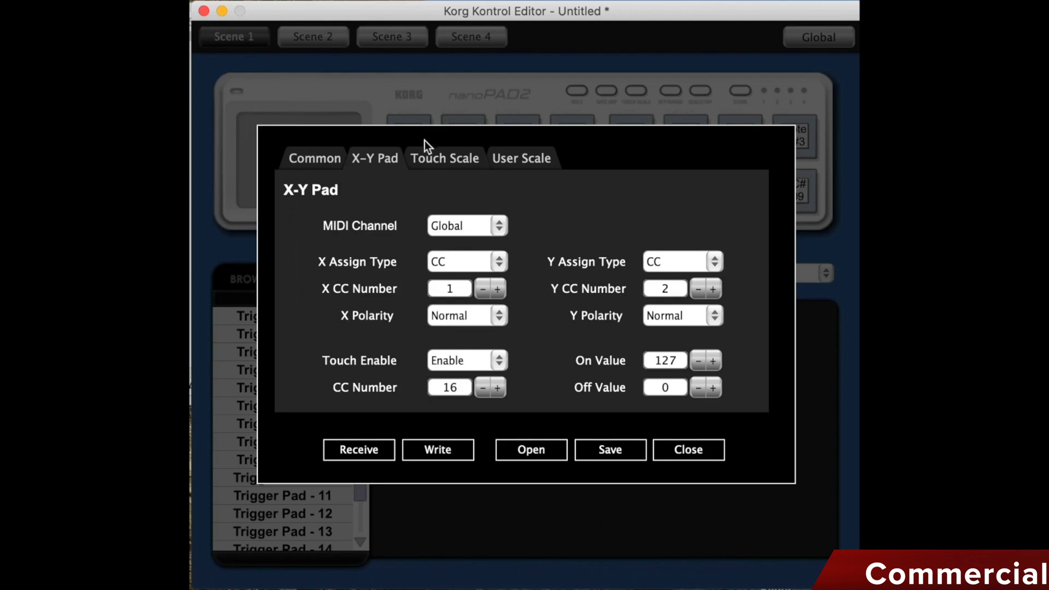
pyautogui.click(500, 226)
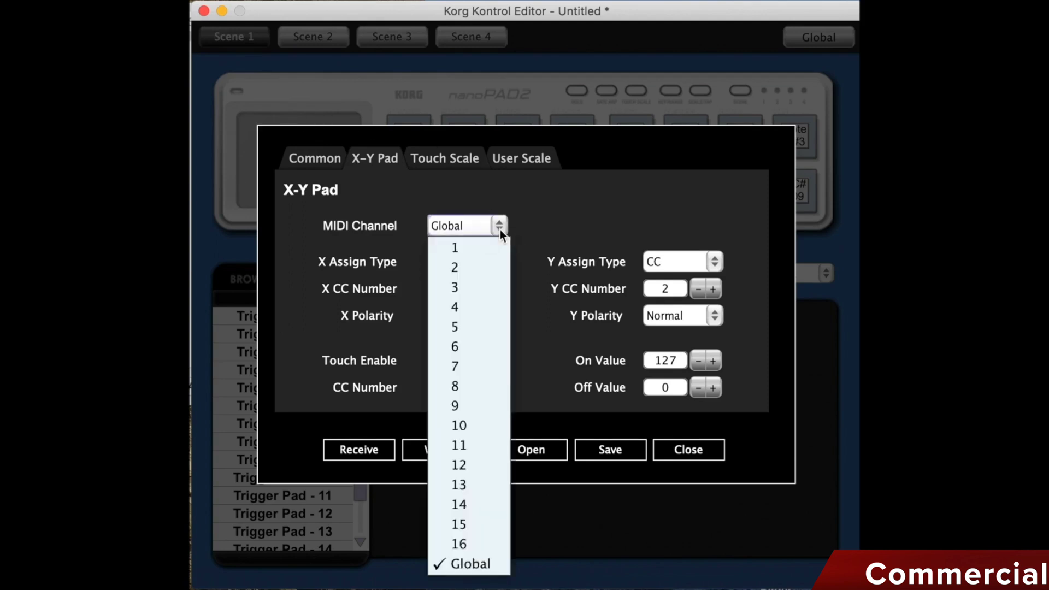
pyautogui.click(551, 191)
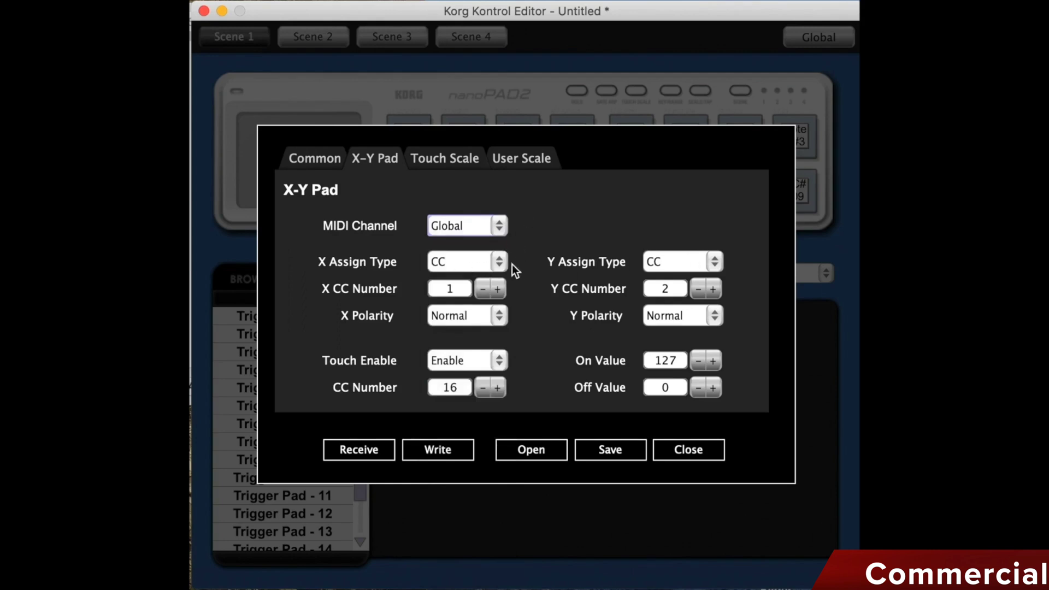
pyautogui.click(491, 264)
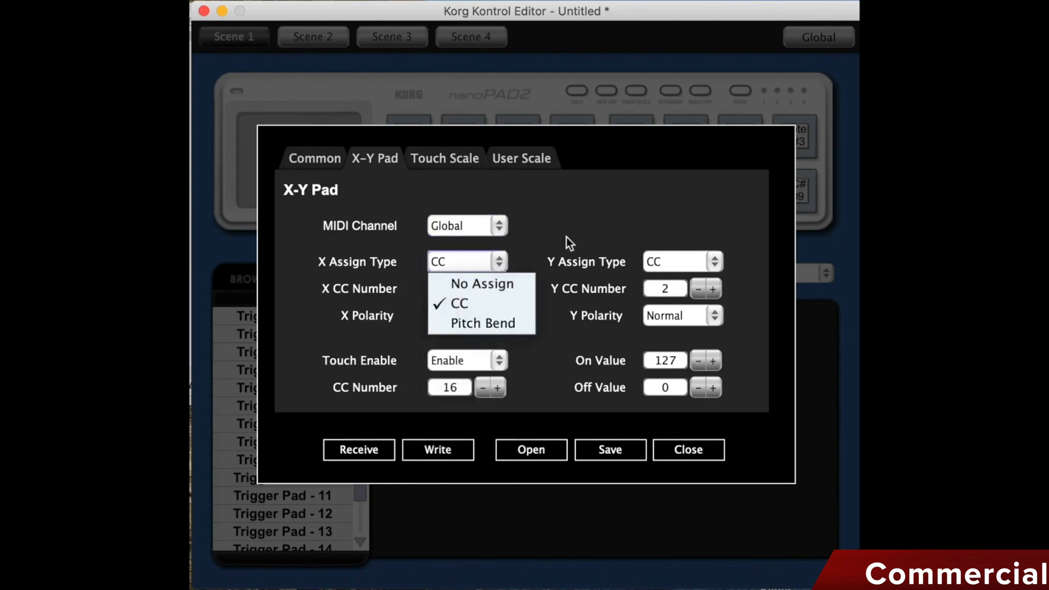
pyautogui.click(578, 227)
pyautogui.click(714, 261)
pyautogui.click(459, 270)
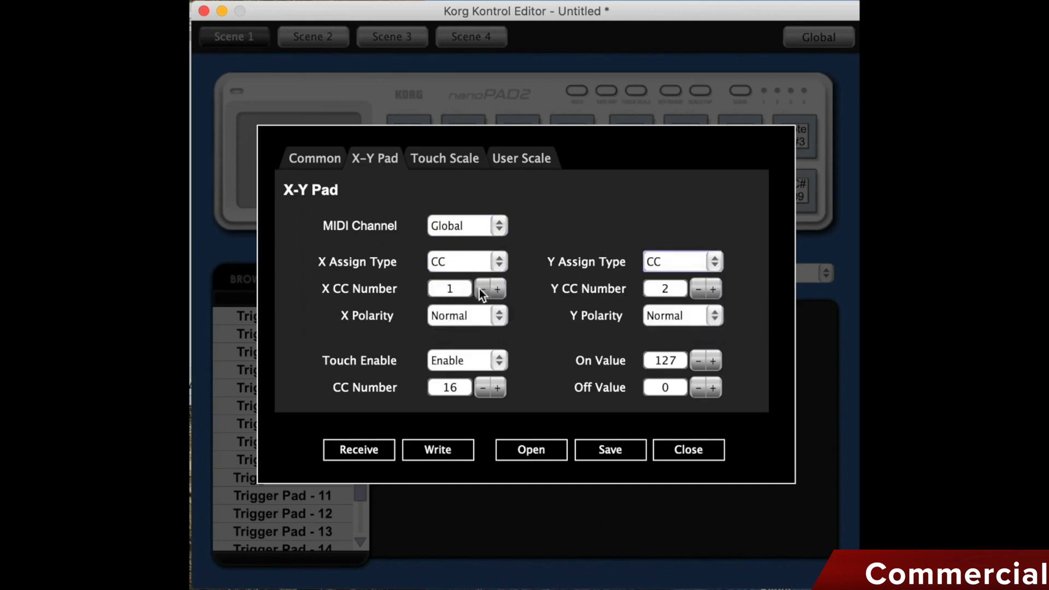
pyautogui.click(476, 263)
pyautogui.click(467, 320)
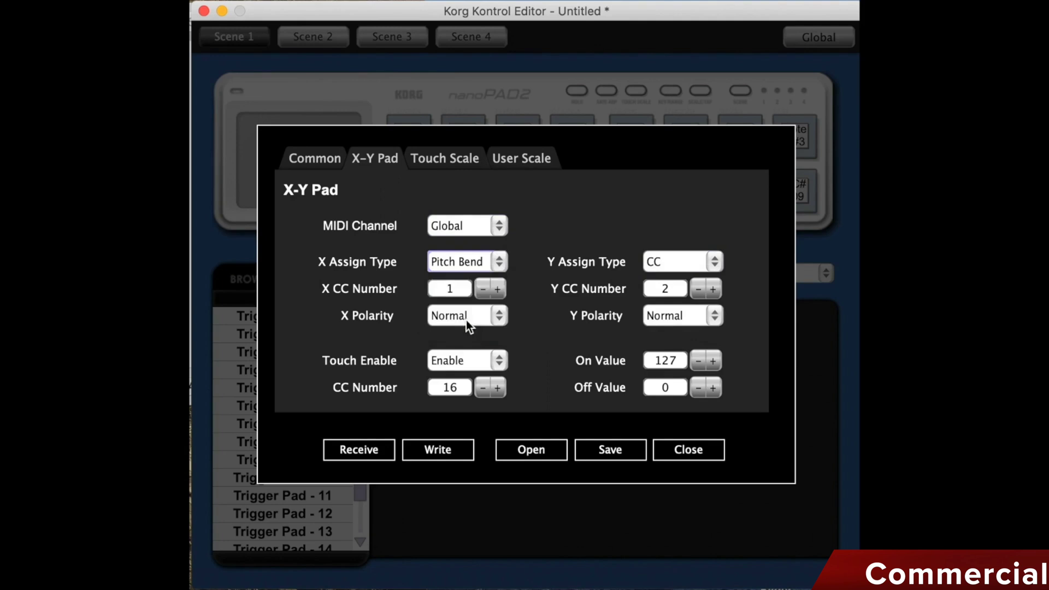
pyautogui.click(484, 266)
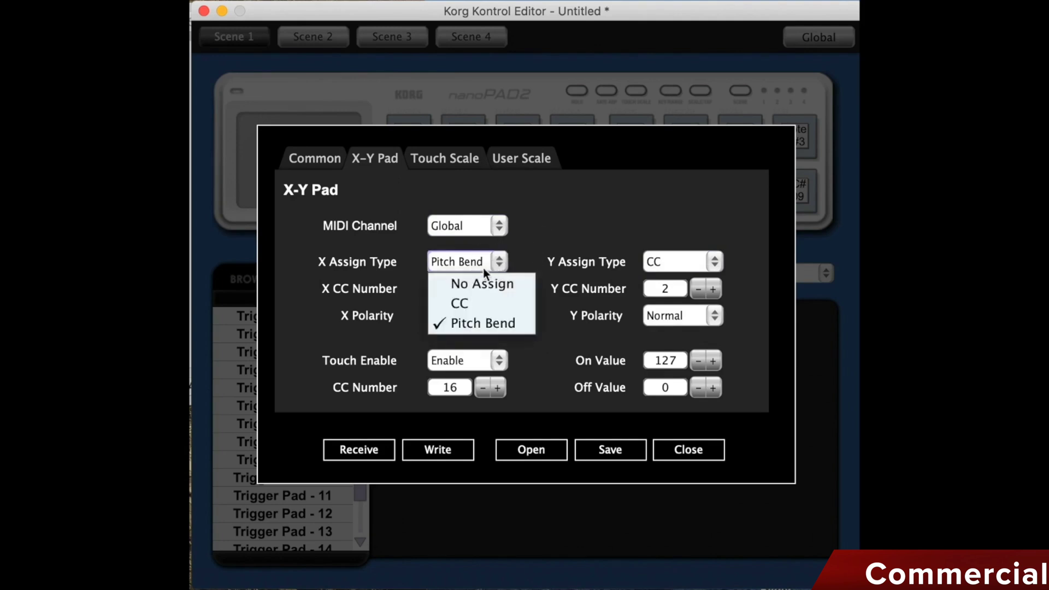
pyautogui.click(462, 303)
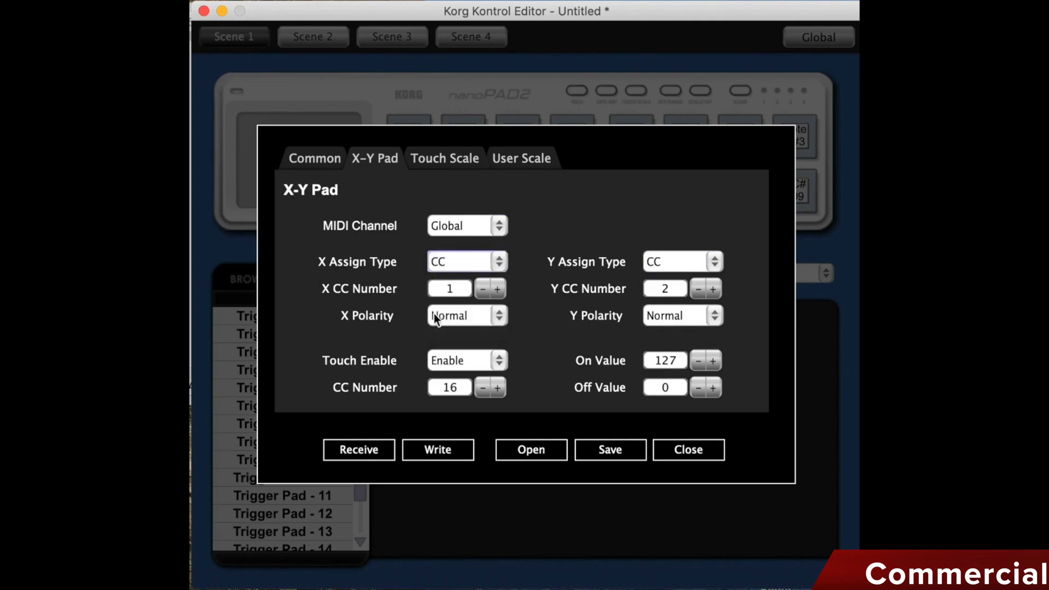
pyautogui.click(491, 316)
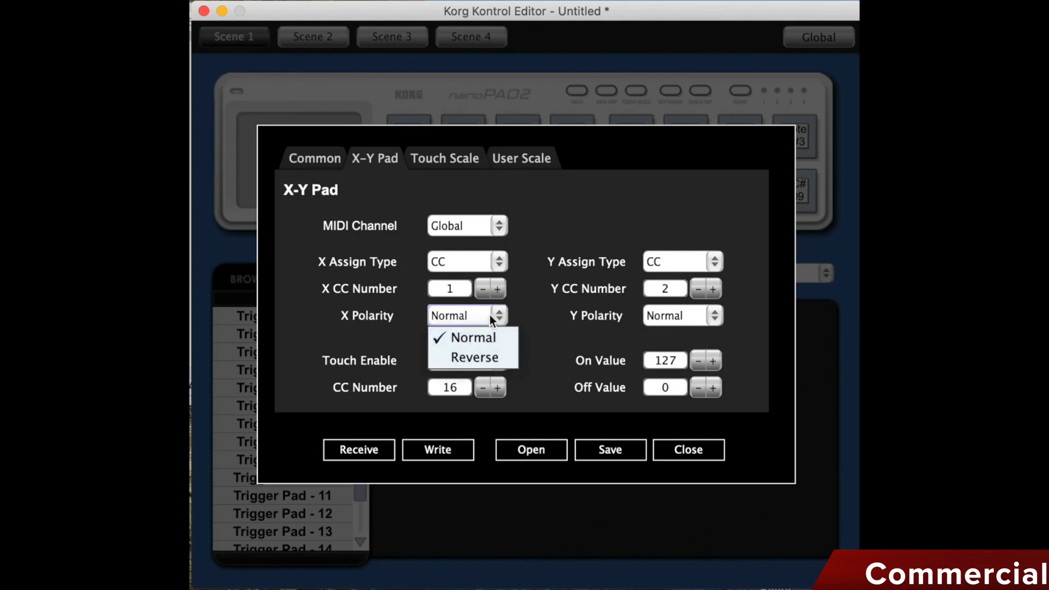
pyautogui.click(491, 316)
pyautogui.click(500, 362)
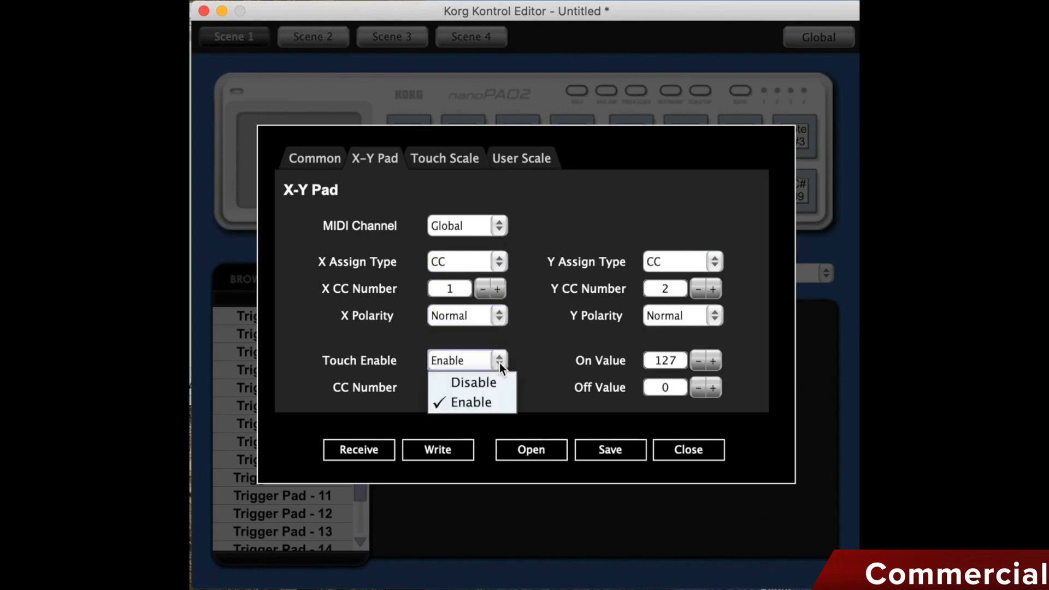
pyautogui.click(517, 355)
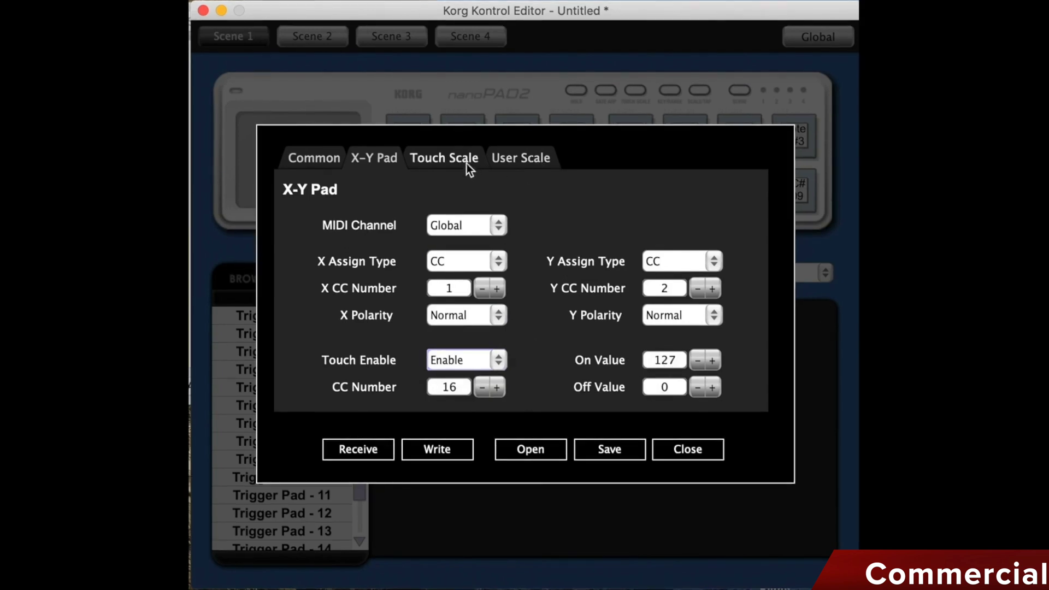
# On Touch Scale, keep the Global MIDI channel and lower note-on velocity from 100 to 70.
pyautogui.click(449, 158)
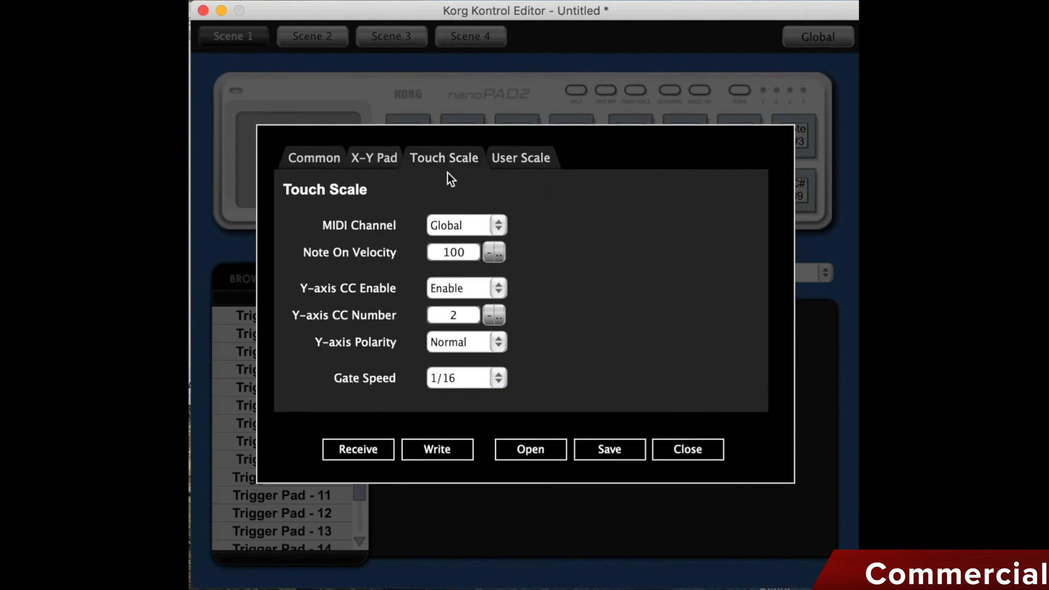
pyautogui.click(489, 225)
pyautogui.click(565, 224)
pyautogui.click(487, 253)
pyautogui.click(487, 253)
pyautogui.click(487, 252)
# Leave the Y-axis CC enabled, view the User Scale settings, and close the global settings.
pyautogui.click(469, 288)
pyautogui.click(560, 289)
pyautogui.click(509, 157)
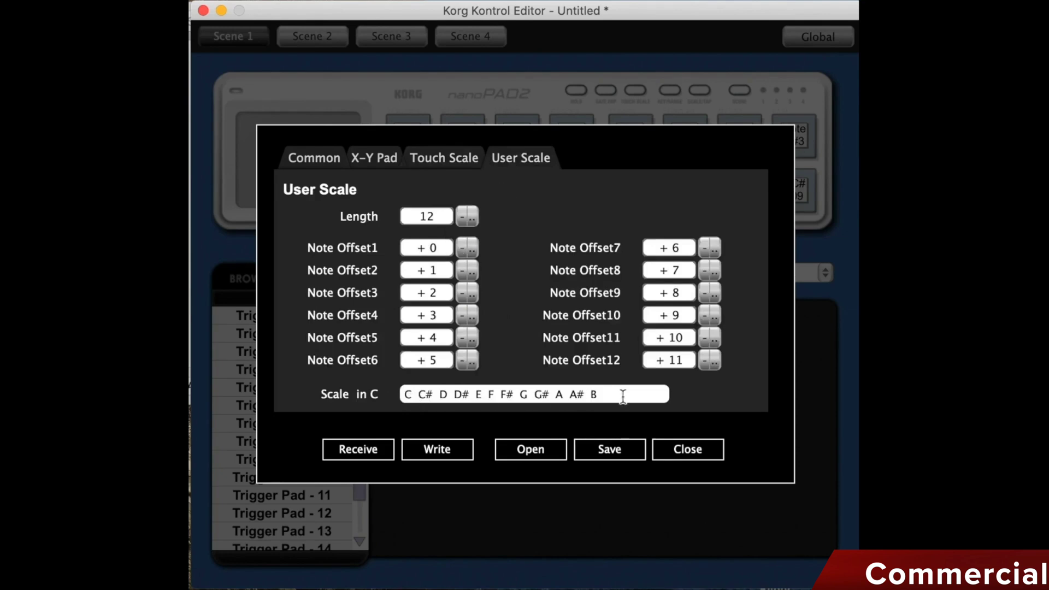
pyautogui.click(681, 450)
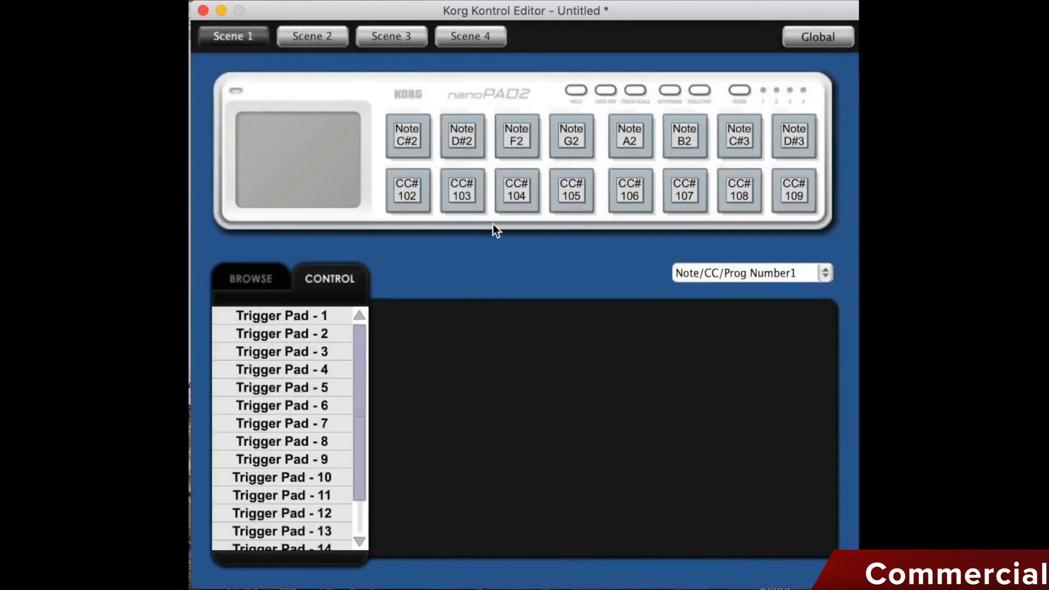
# Browse Scenes 2, 3 and 4, then return to Scene 1 and select trigger pad 1.
pyautogui.click(320, 39)
pyautogui.click(405, 36)
pyautogui.click(443, 36)
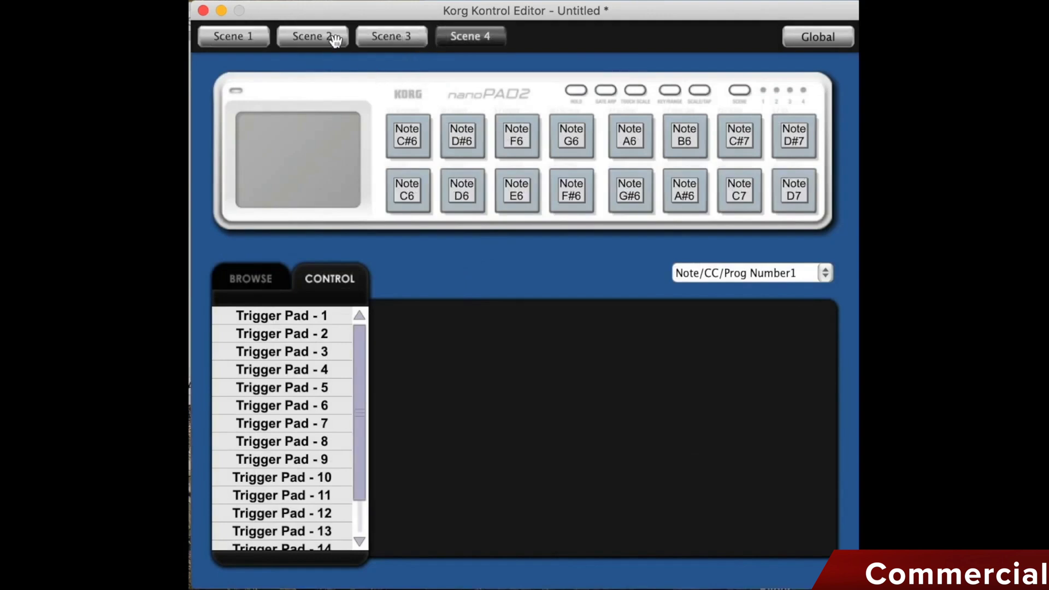
pyautogui.click(219, 38)
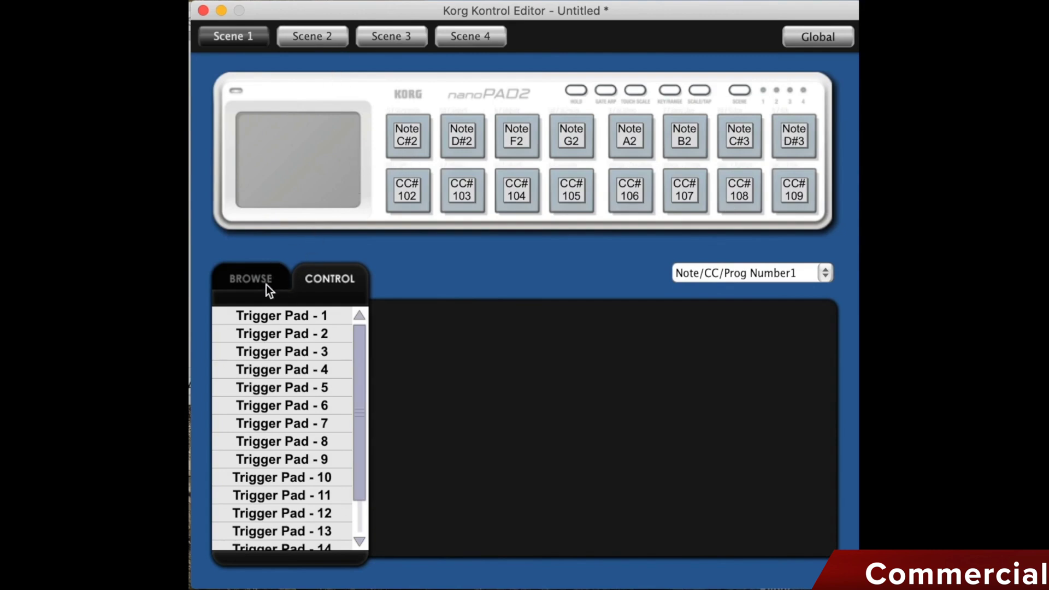
pyautogui.click(405, 134)
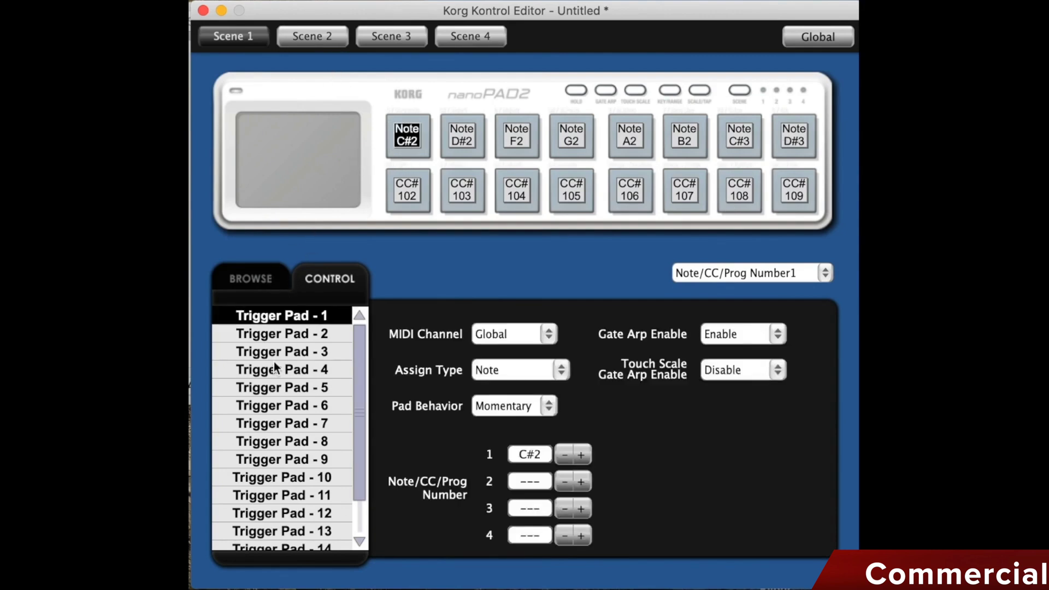
# Look at trigger pads 6, 8 and 11, then return to the Note C#2 pad.
pyautogui.click(276, 405)
pyautogui.click(282, 441)
pyautogui.click(291, 495)
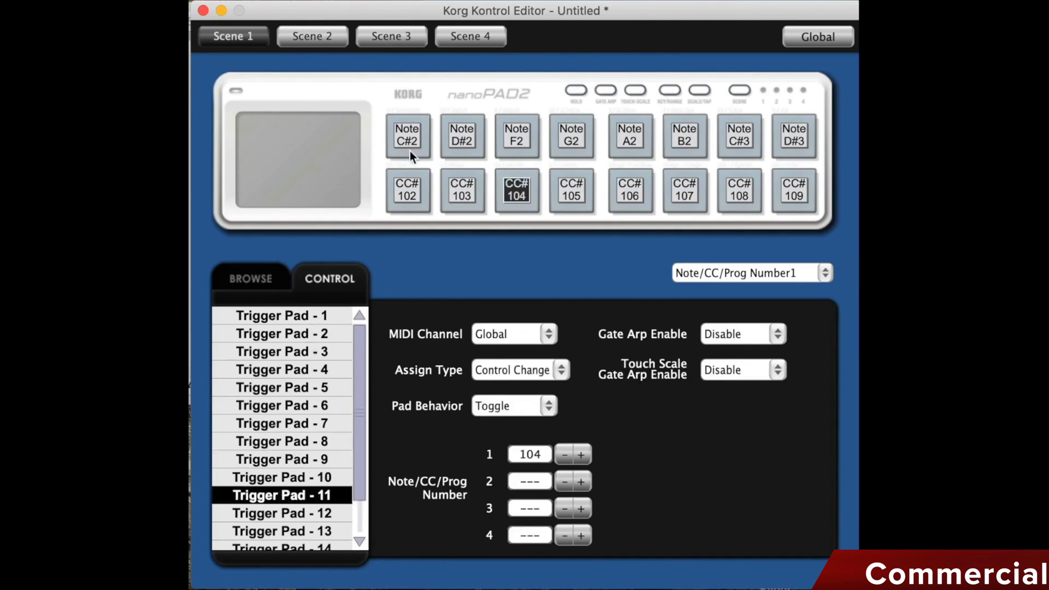
pyautogui.click(411, 131)
# Confirm pad 1 keeps the Global MIDI channel, Note assign type and Momentary pad behavior.
pyautogui.click(548, 334)
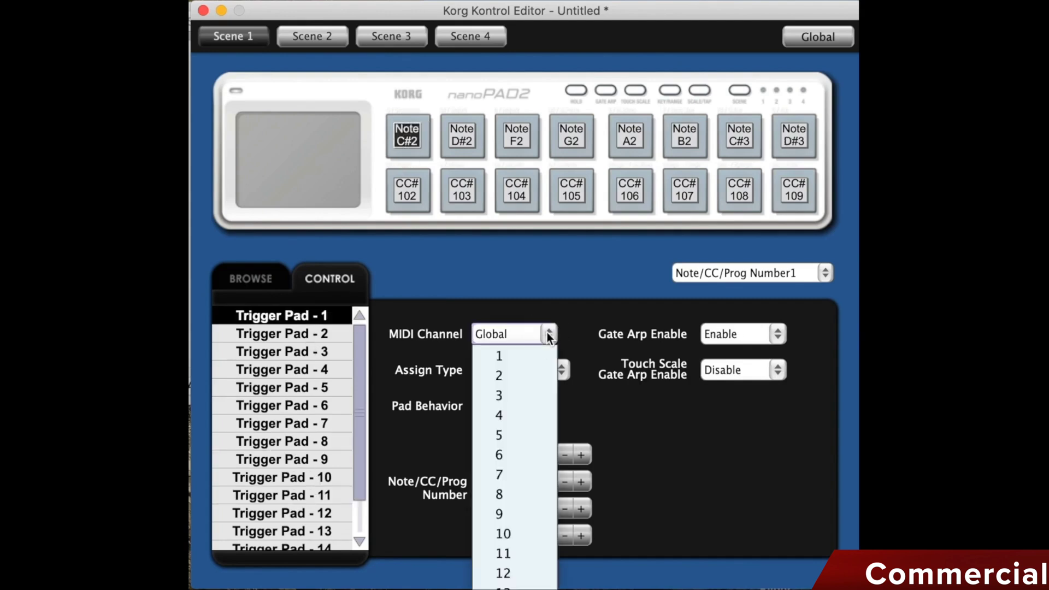
pyautogui.click(548, 334)
pyautogui.click(561, 370)
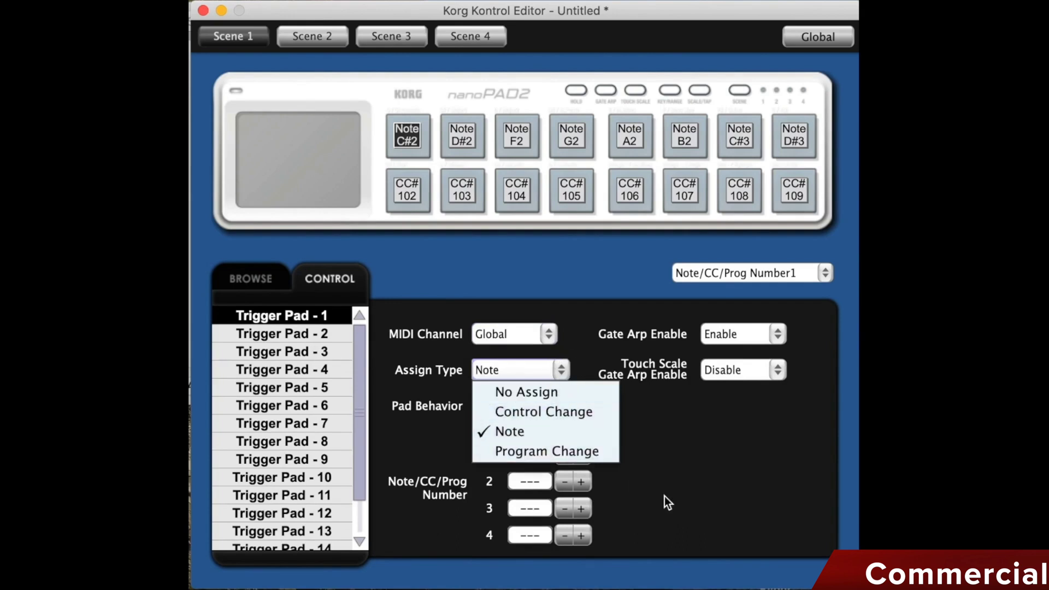
pyautogui.click(678, 487)
pyautogui.click(536, 407)
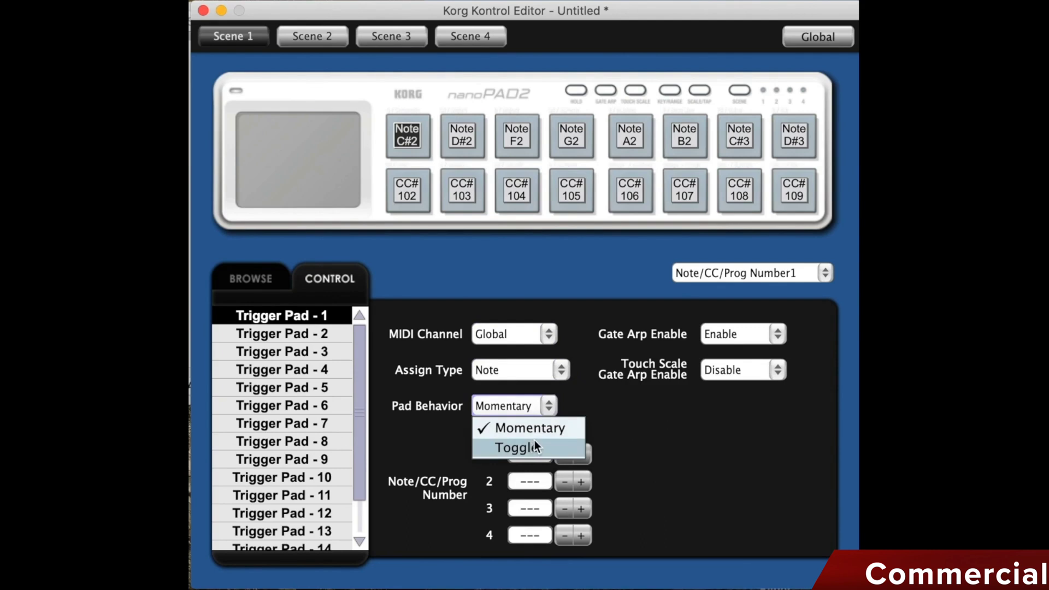
pyautogui.click(646, 429)
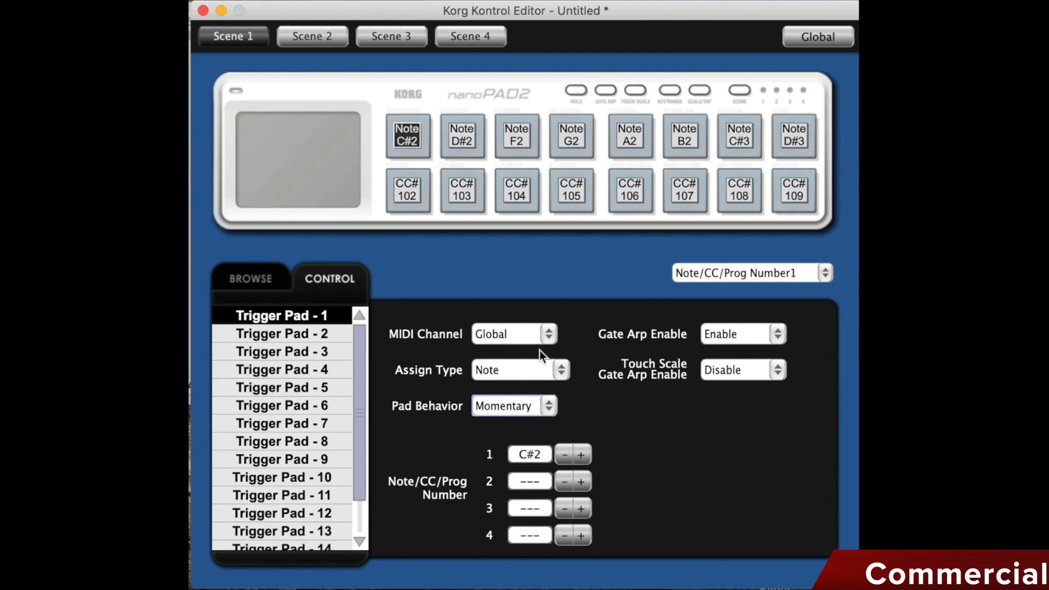
pyautogui.click(559, 372)
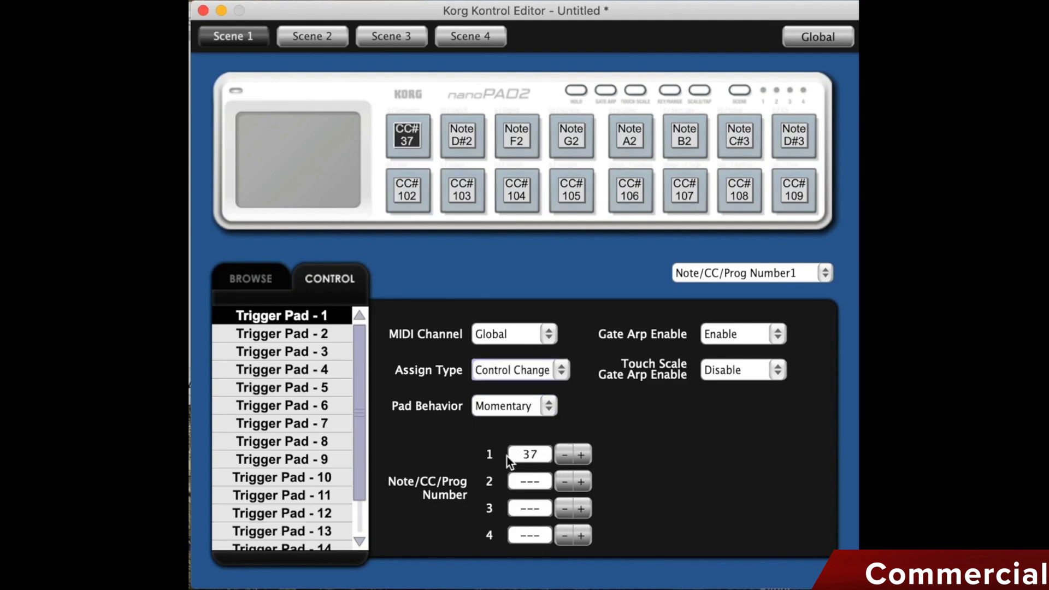
pyautogui.click(562, 370)
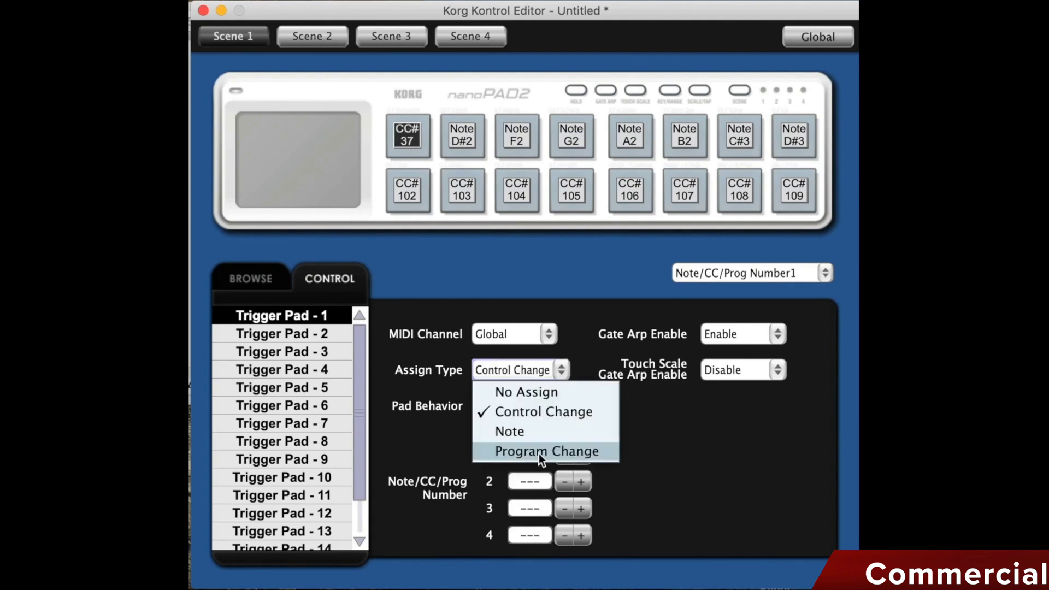
pyautogui.click(539, 453)
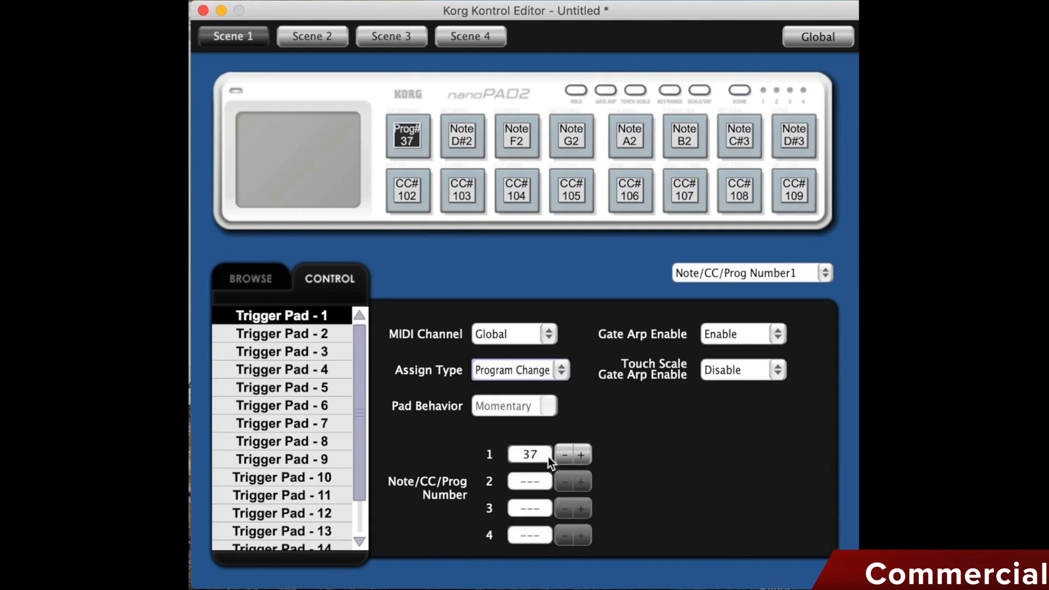
pyautogui.click(557, 370)
pyautogui.click(509, 431)
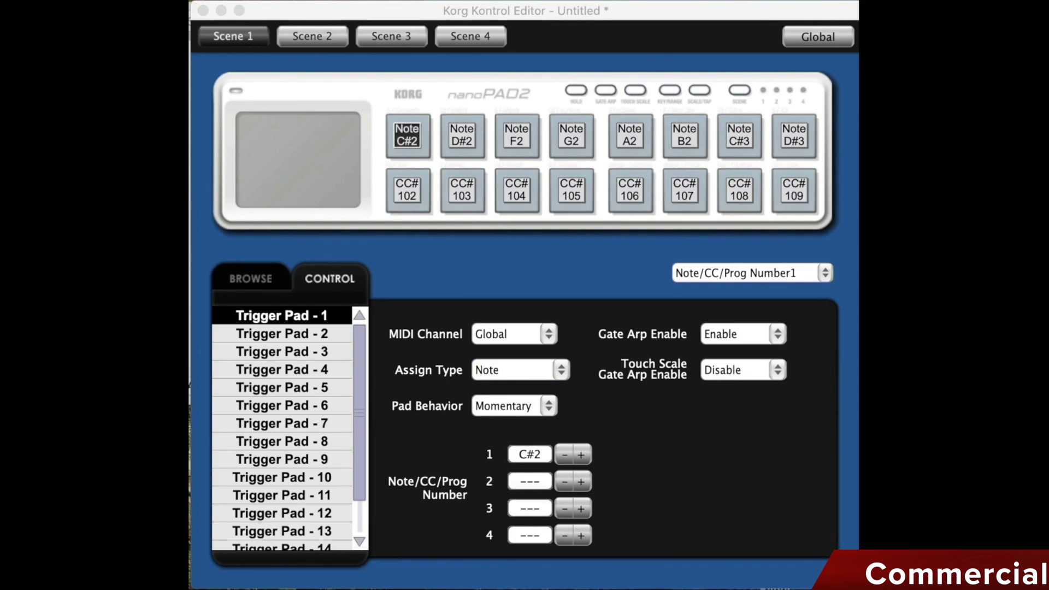
pyautogui.click(493, 192)
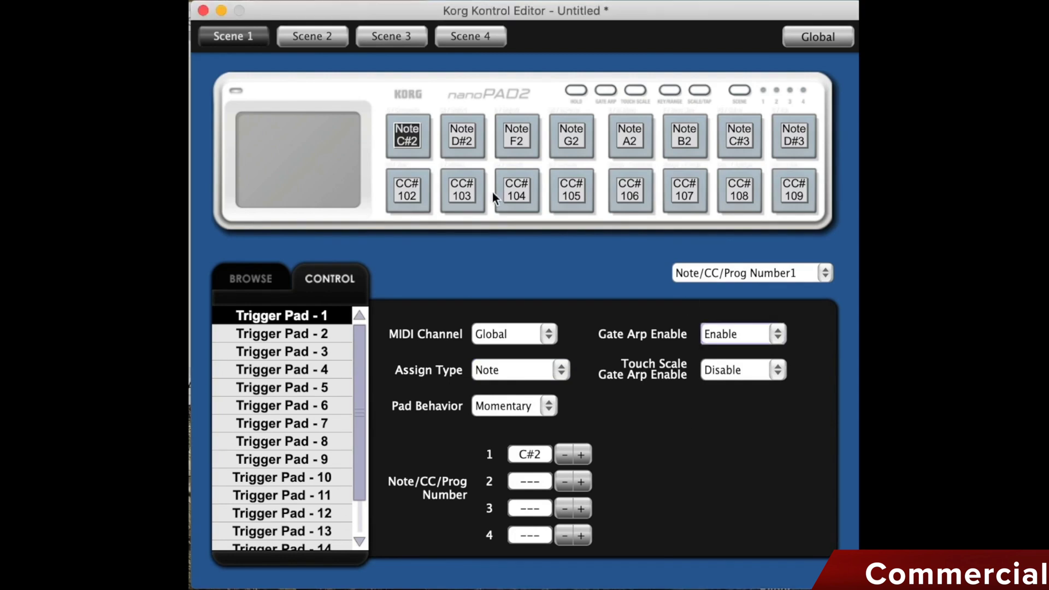
pyautogui.click(253, 282)
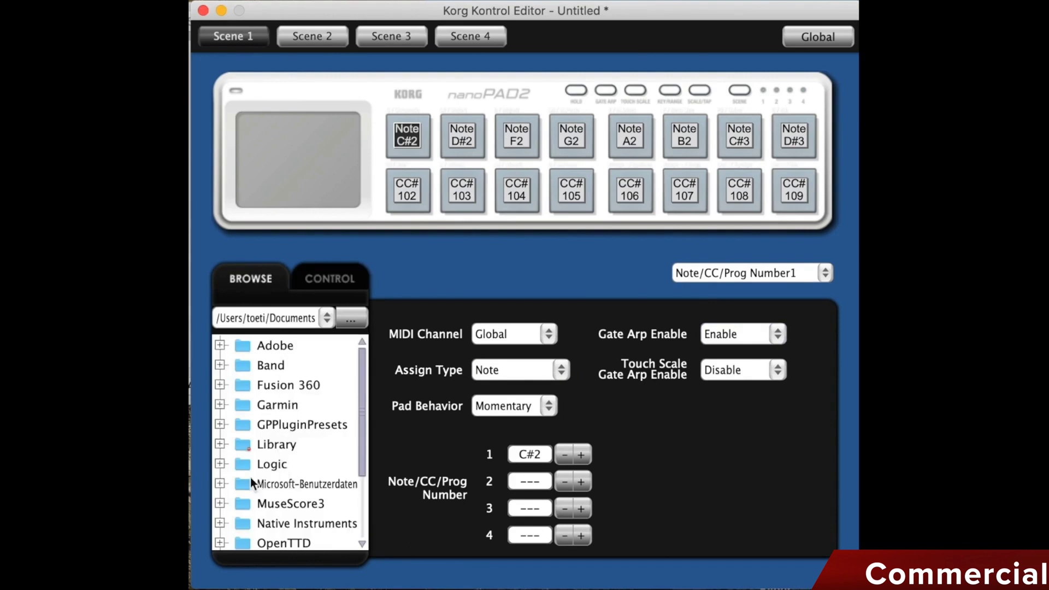
pyautogui.click(331, 285)
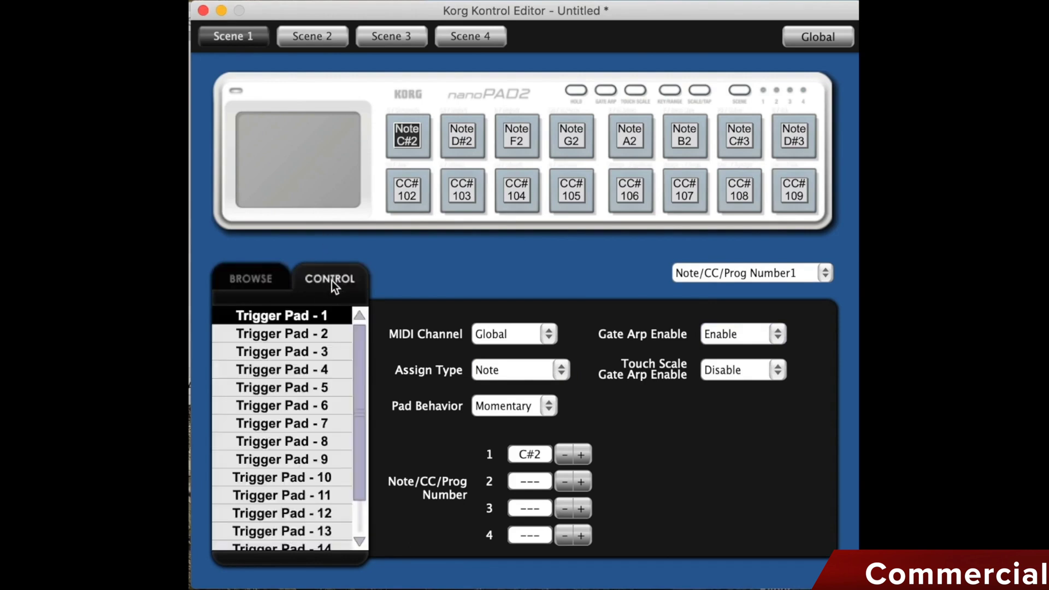
# Deselect trigger pad 1 by clicking an empty area of the nanoPAD2 graphic.
pyautogui.click(576, 90)
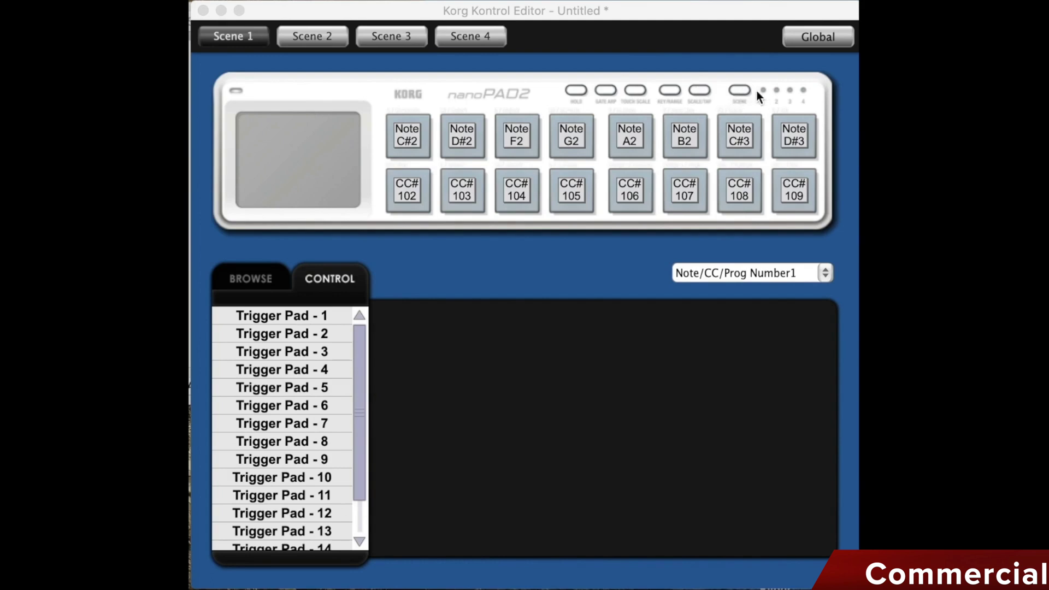
# Select the C#2 pad in Scene 1 and change its assign type to Control Change 37.
pyautogui.click(317, 40)
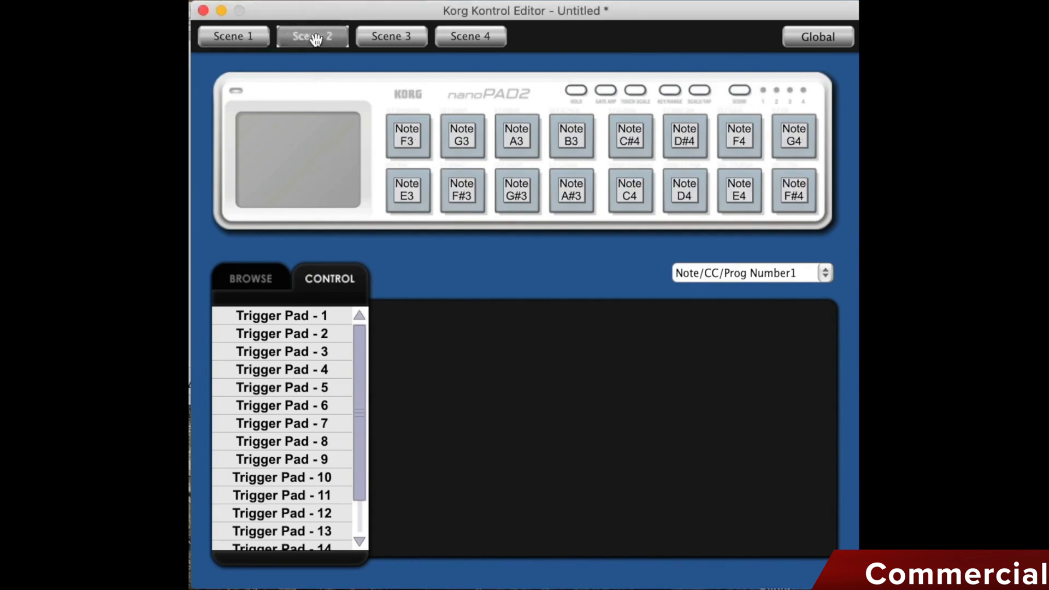
pyautogui.click(258, 37)
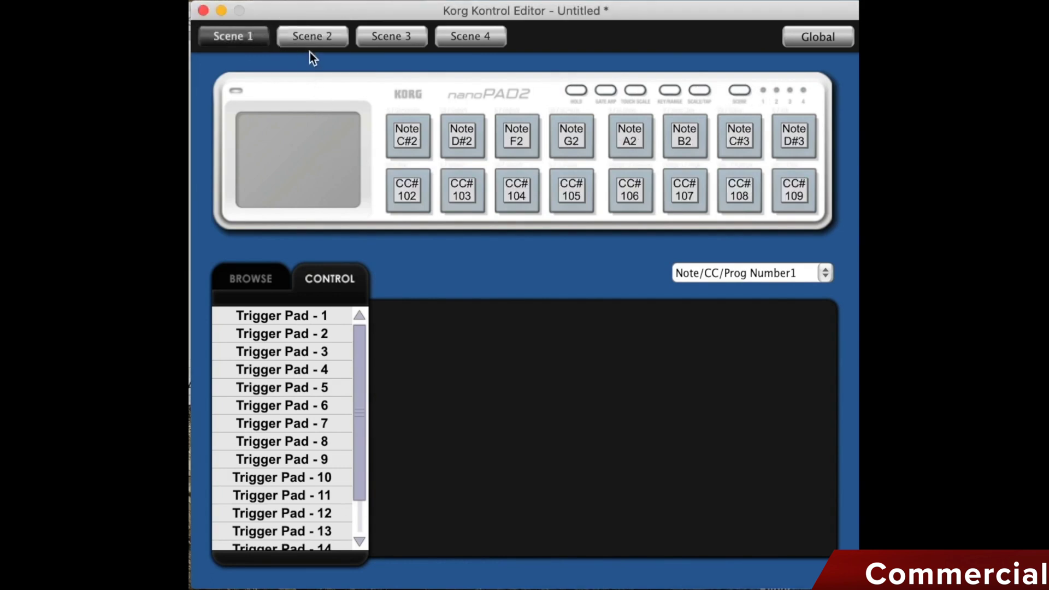
pyautogui.click(412, 146)
pyautogui.click(514, 370)
pyautogui.click(502, 409)
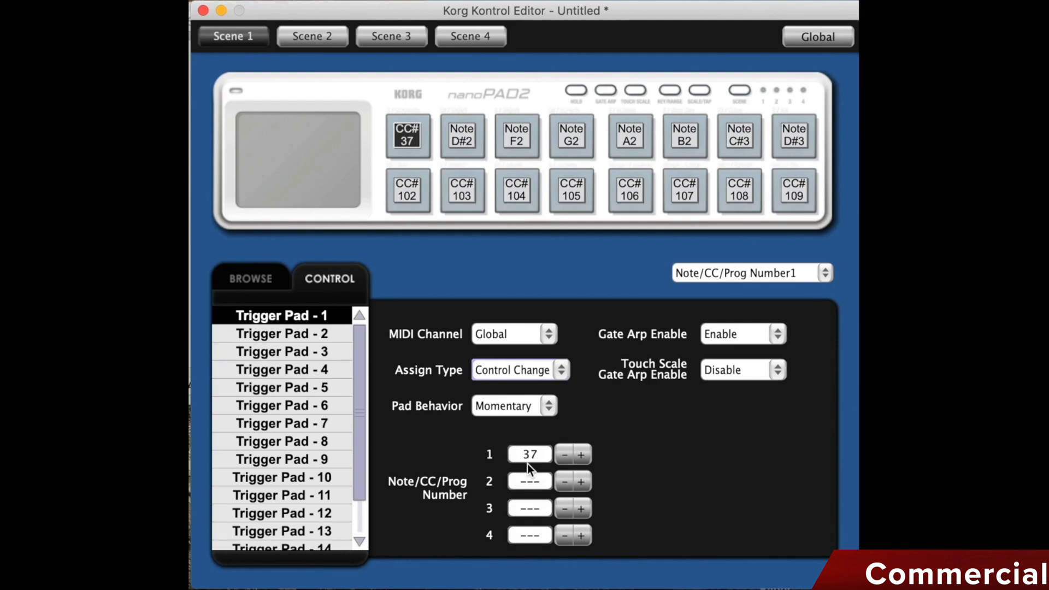
# Check Scenes 3, 4 and 2, then return to Scene 1 showing pad 1 on CC 37.
pyautogui.click(391, 36)
pyautogui.click(470, 36)
pyautogui.click(312, 36)
pyautogui.click(252, 37)
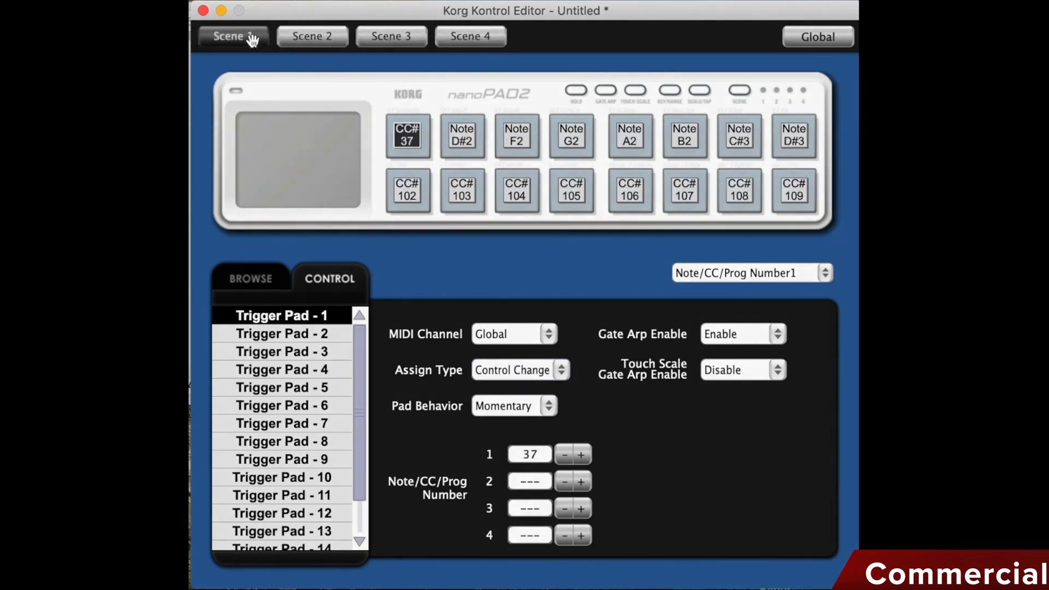